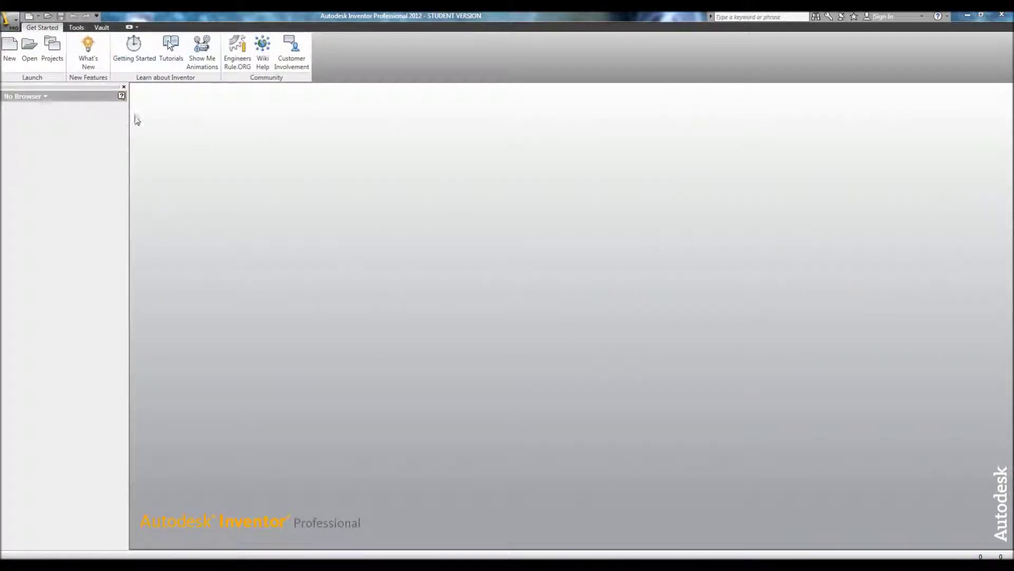
Step: Create a new part, Part2, from the Standard.ipt template, opening an empty Sketch1
left_click(8, 48)
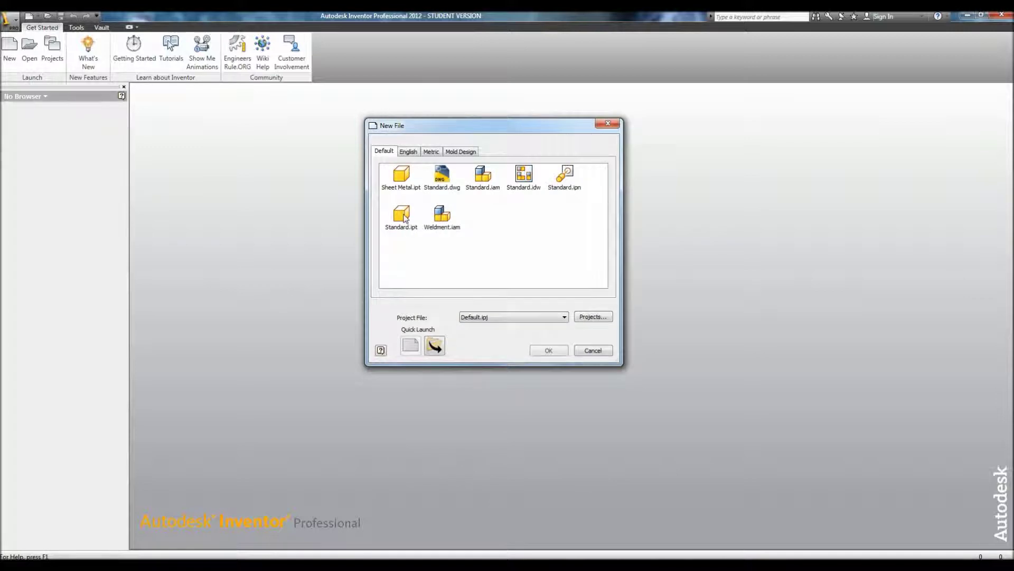
left_click(405, 219)
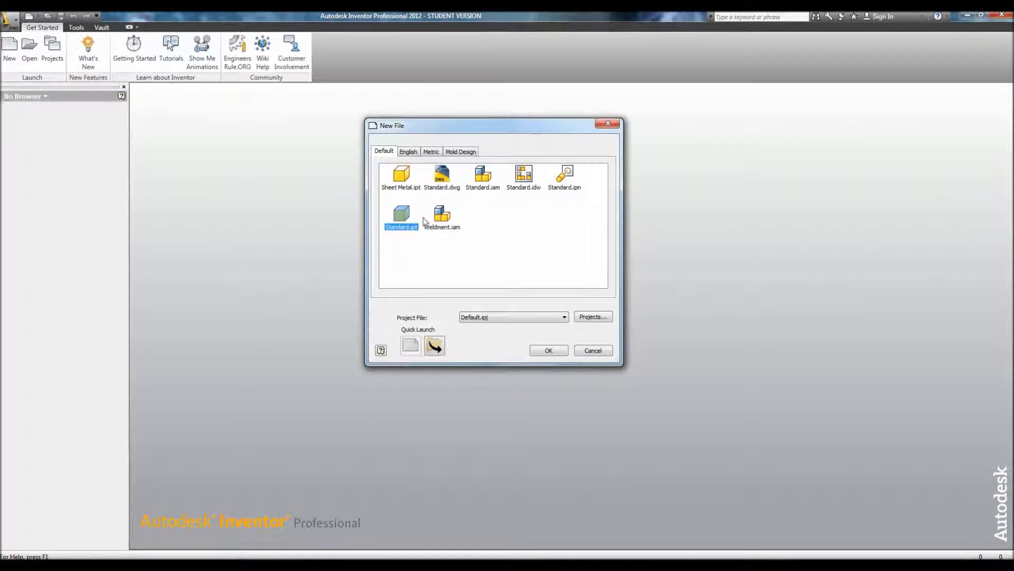
left_click(548, 351)
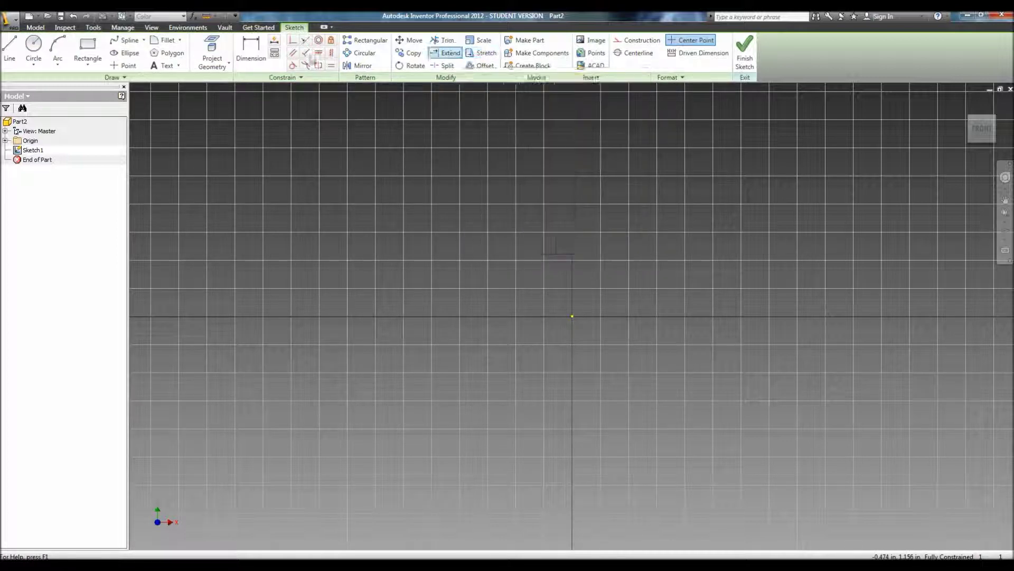
Step: Draw a rectangle around the origin by picking two opposite corners
left_click(88, 47)
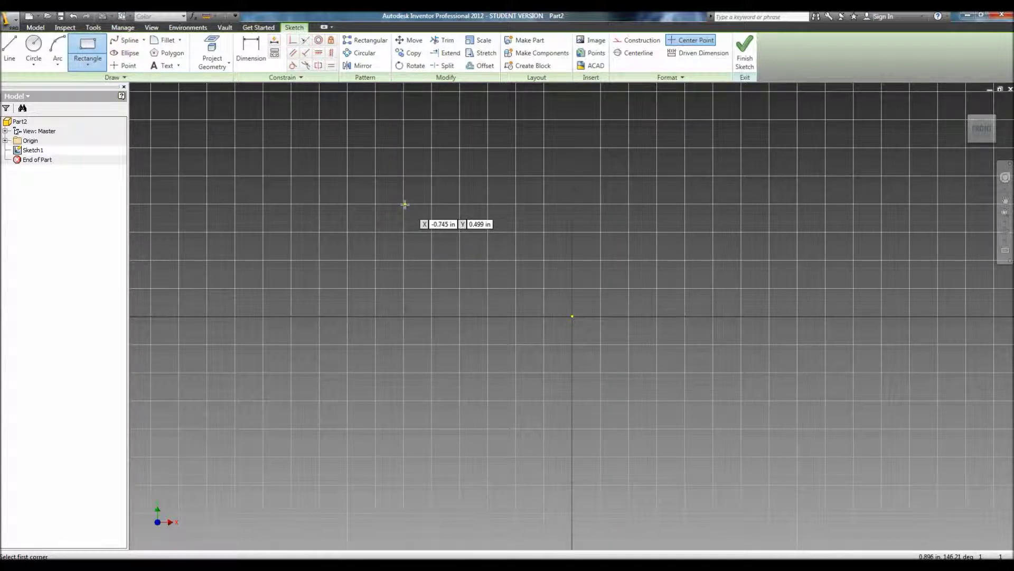
left_click(405, 175)
left_click(743, 479)
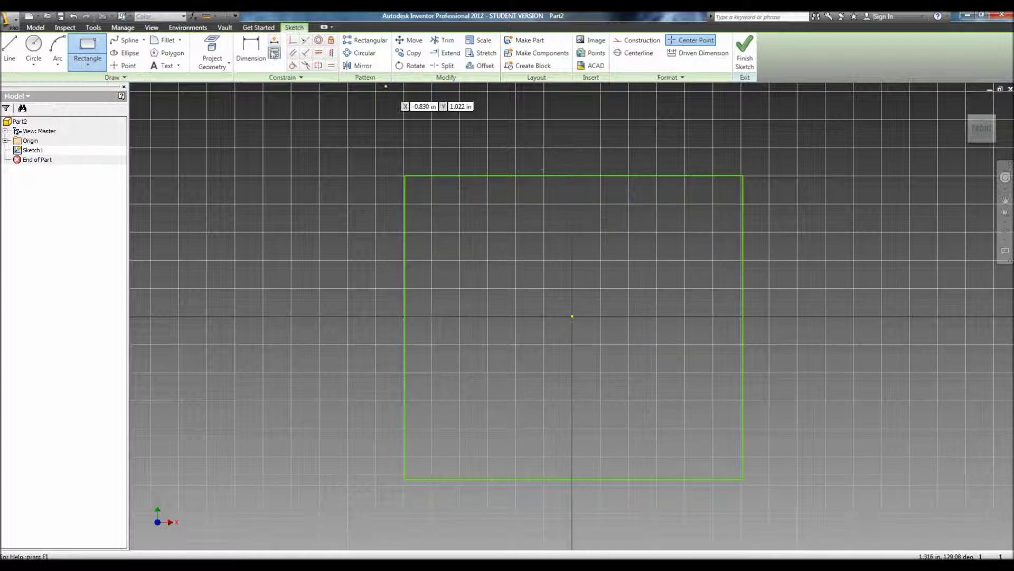
left_click(251, 50)
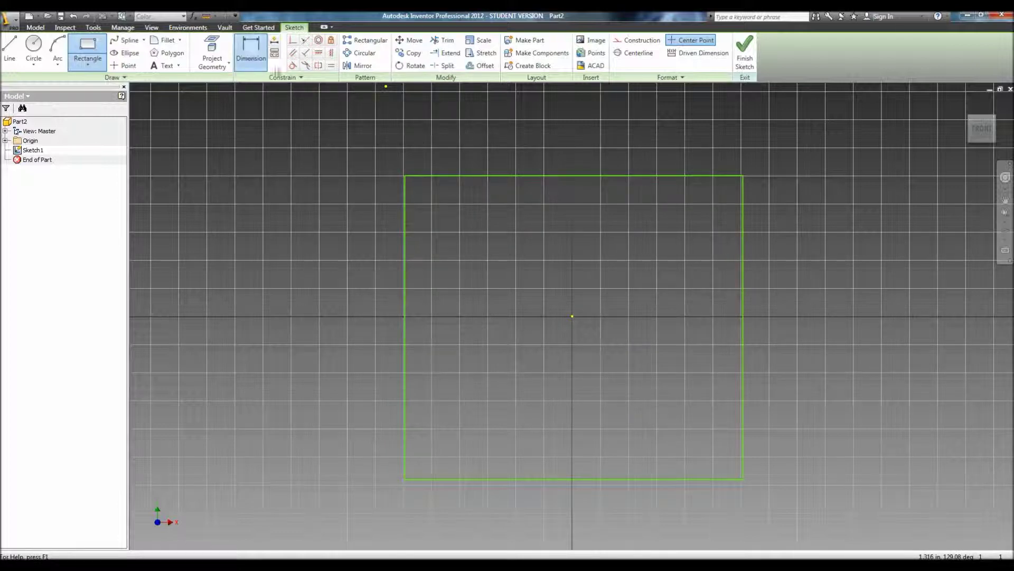
Step: Dimension the rectangle's left and bottom edges and set height and width to 1 each
left_click(405, 313)
left_click(322, 312)
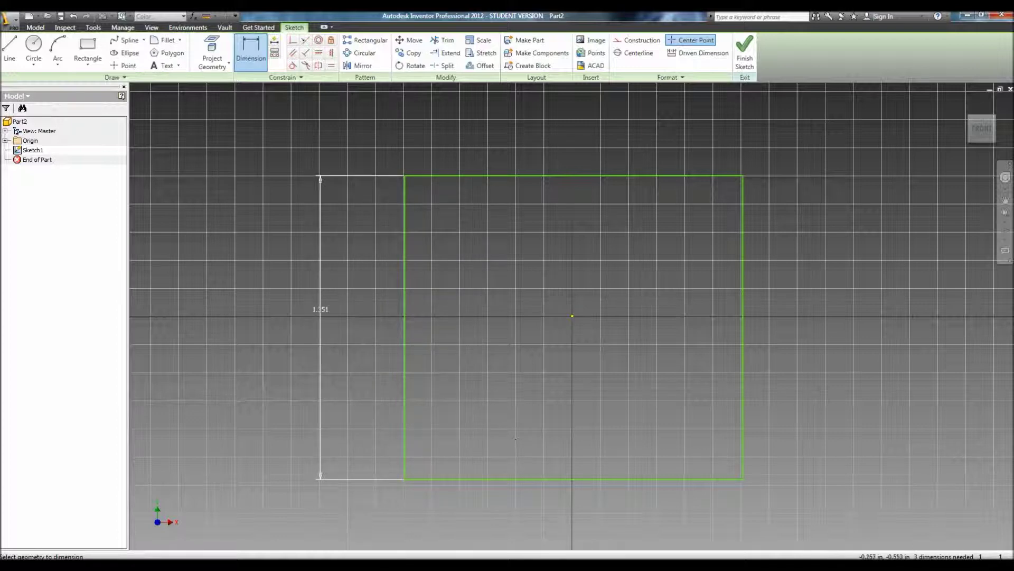
left_click(537, 480)
left_click(537, 498)
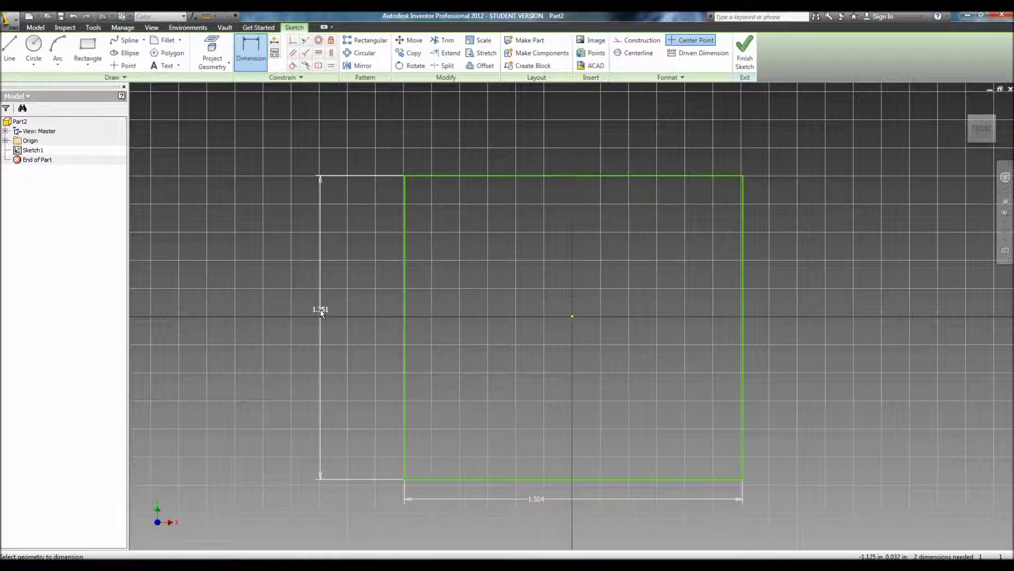
left_click(320, 310)
type("1")
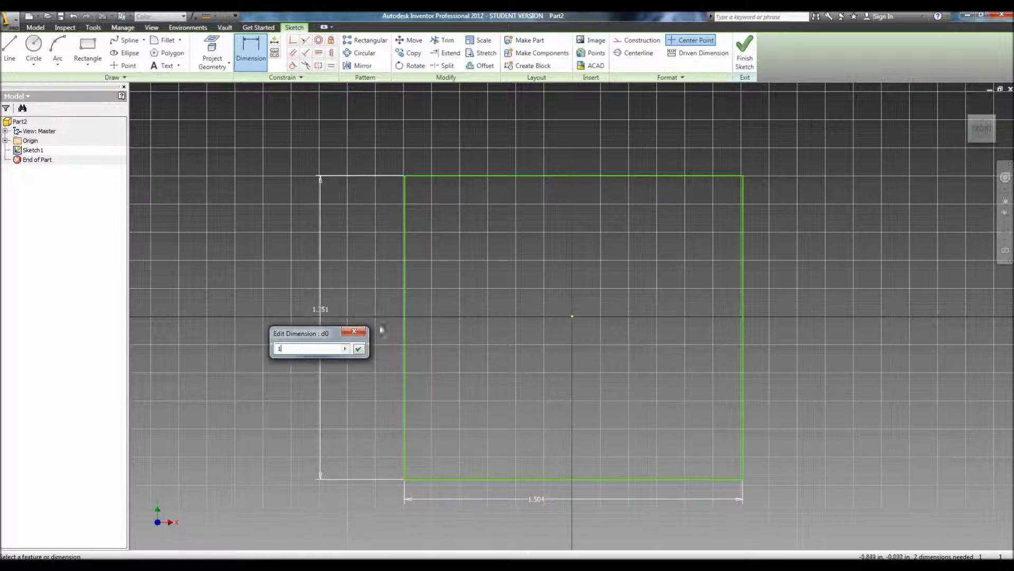
key("Return")
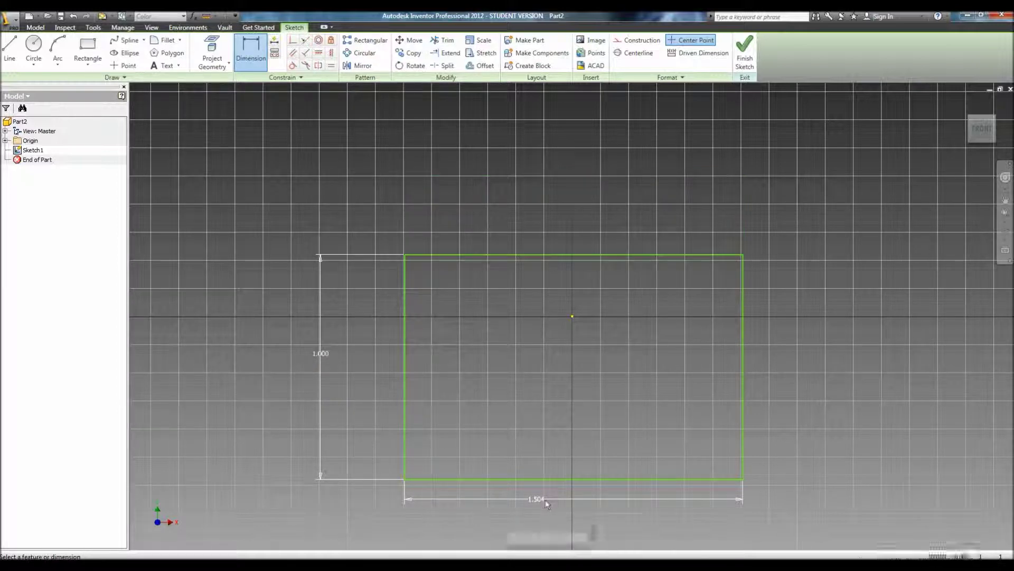
left_click(538, 499)
type("1")
left_click(584, 539)
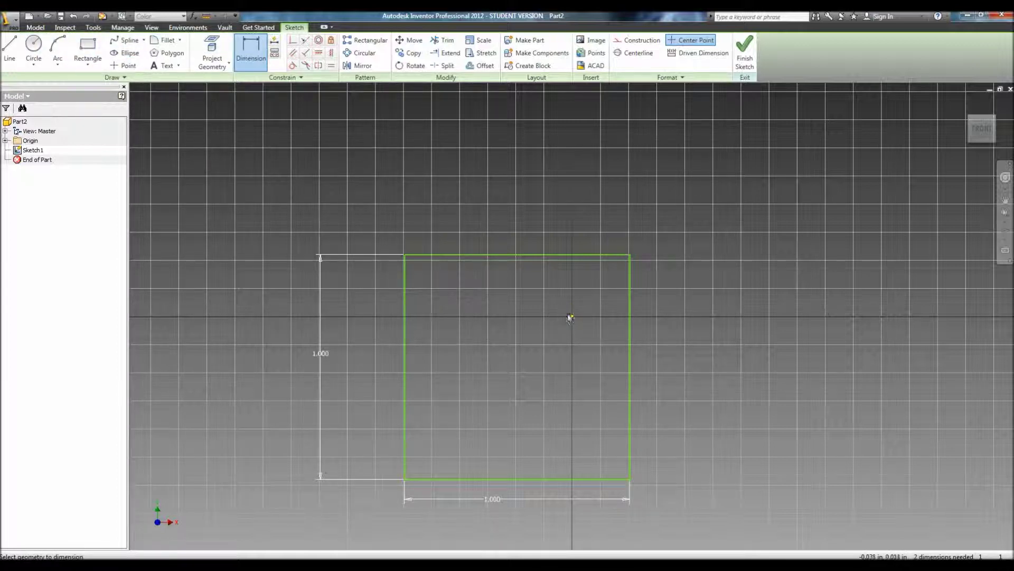
Step: Dimension the left edge to the origin with the formula d1/2, reading 0.500
left_click(405, 319)
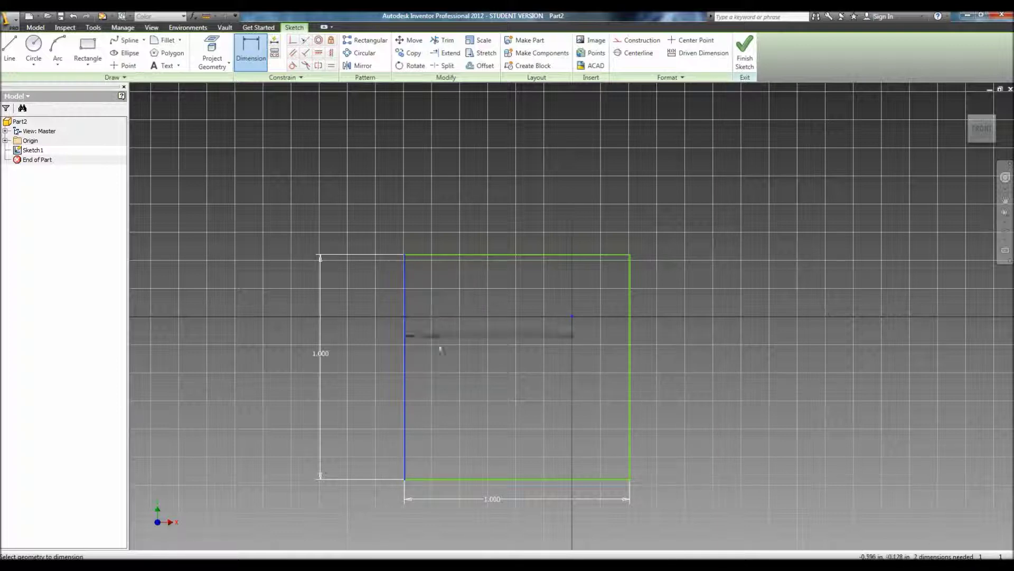
left_click(465, 405)
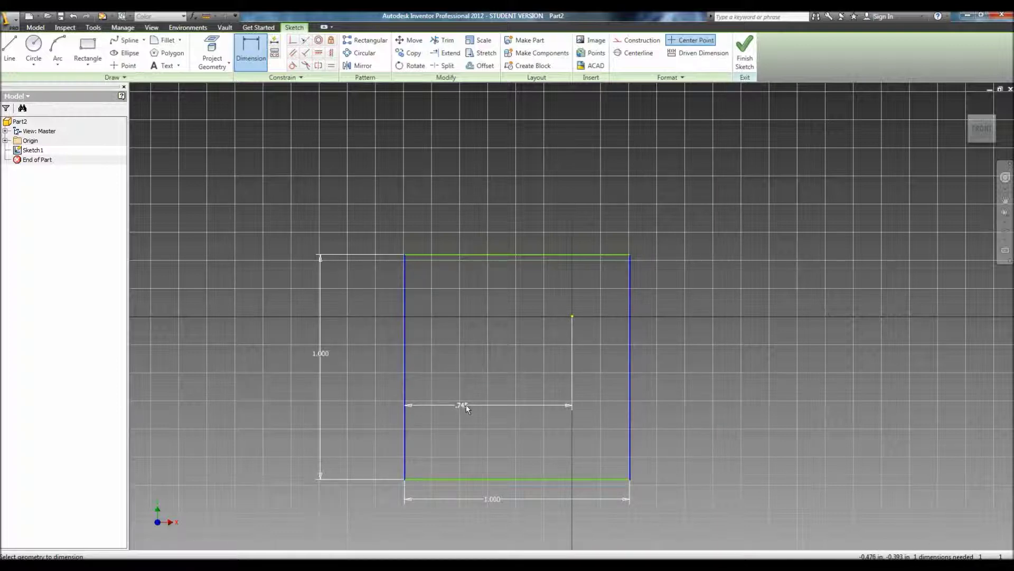
left_click(467, 408)
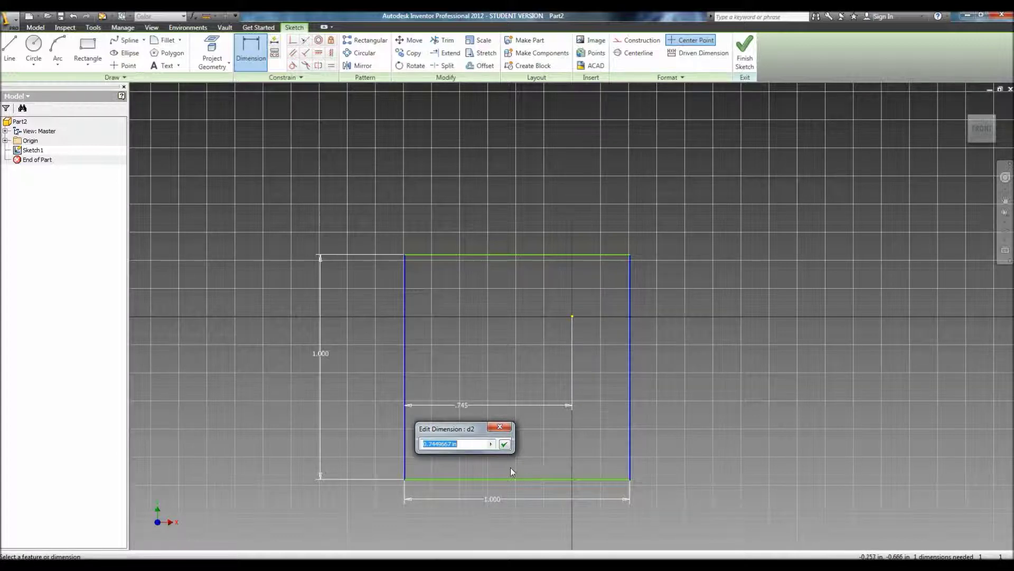
left_click(496, 503)
type("/2")
key("Return")
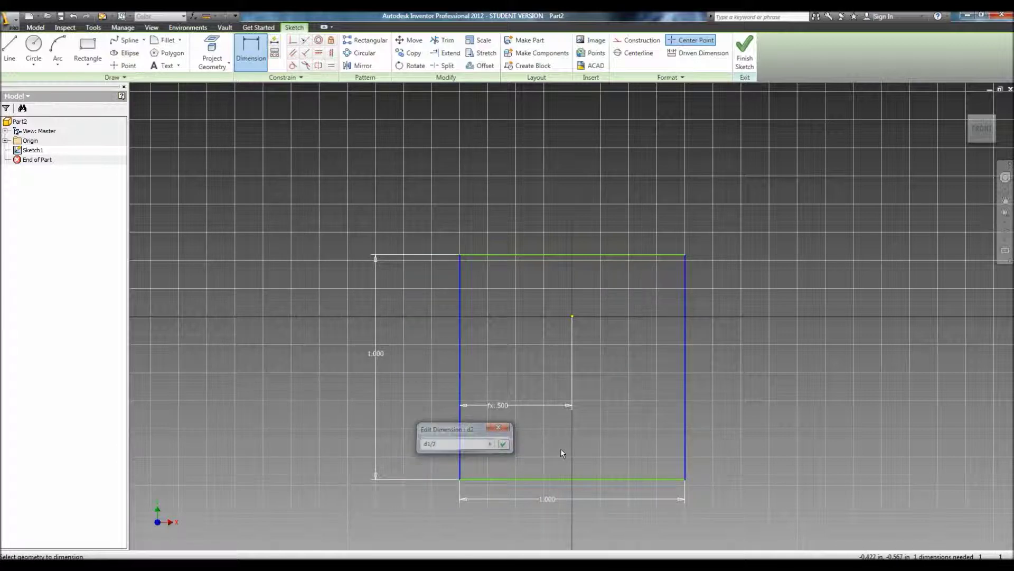
Step: Test the centering by changing the width to 2 and back to 1, then pick the top edge and origin
left_click(549, 503)
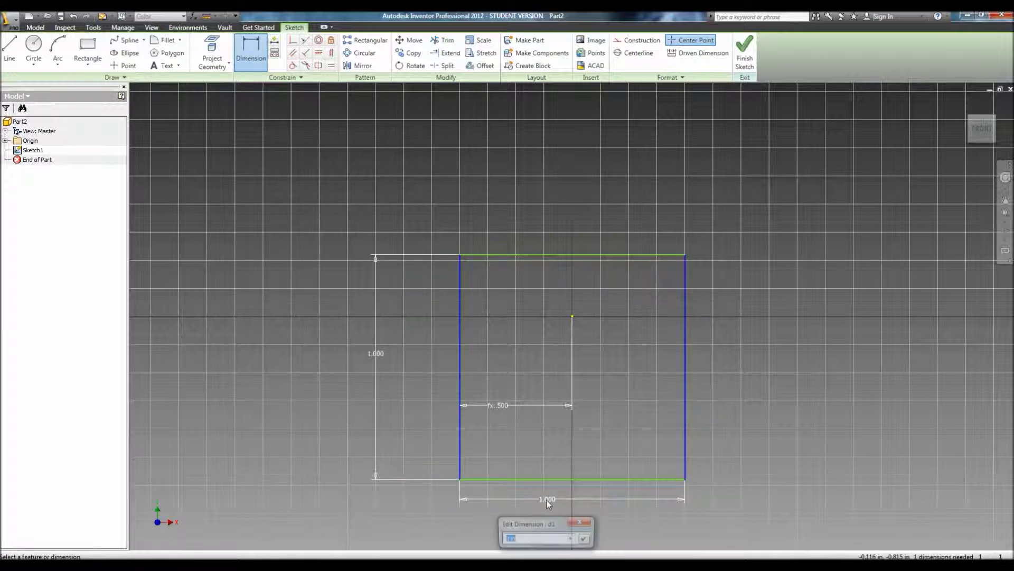
type("2")
key("Return")
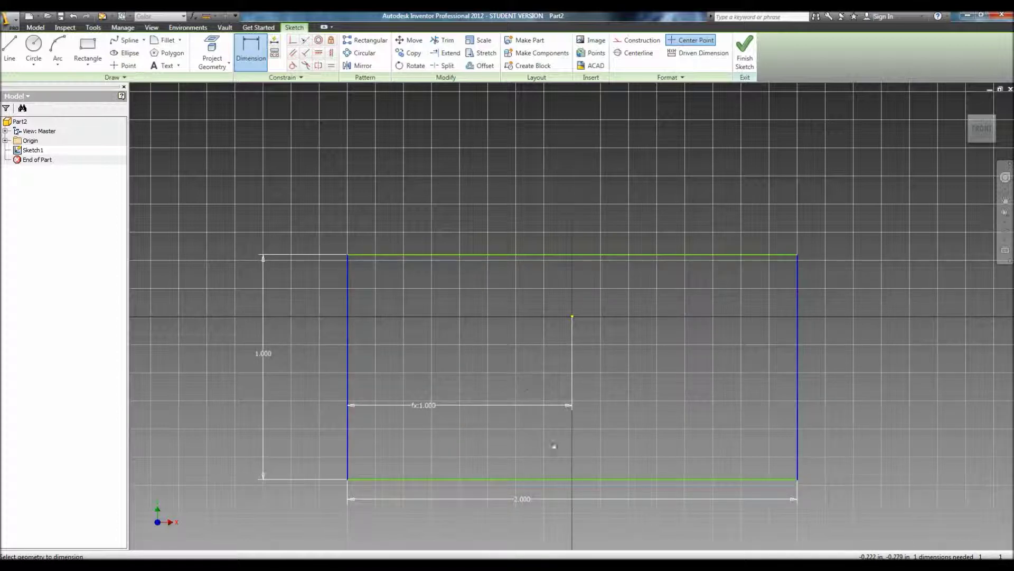
left_click(539, 503)
type("1")
key("Return")
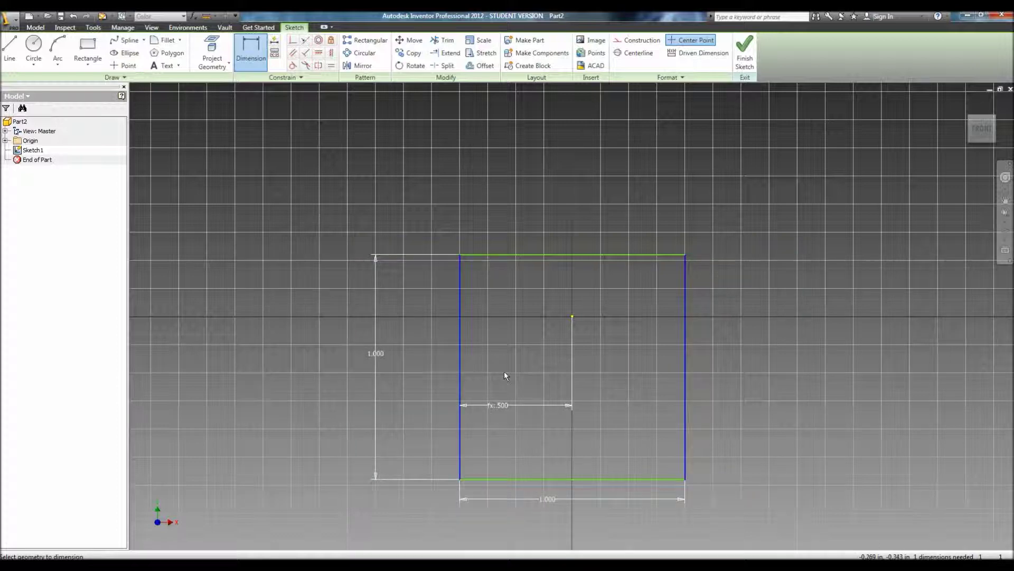
left_click(571, 256)
left_click(572, 316)
Step: Set the top-edge-to-origin dimension to half the width (d0/2), reading fx:.500
left_click(507, 293)
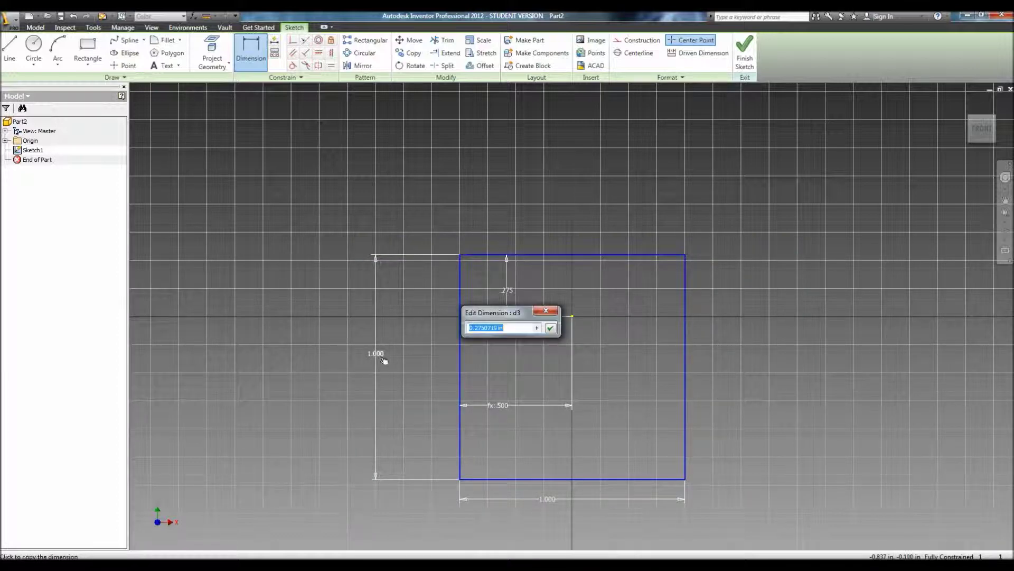
left_click(383, 358)
type("/ 2")
key("Return")
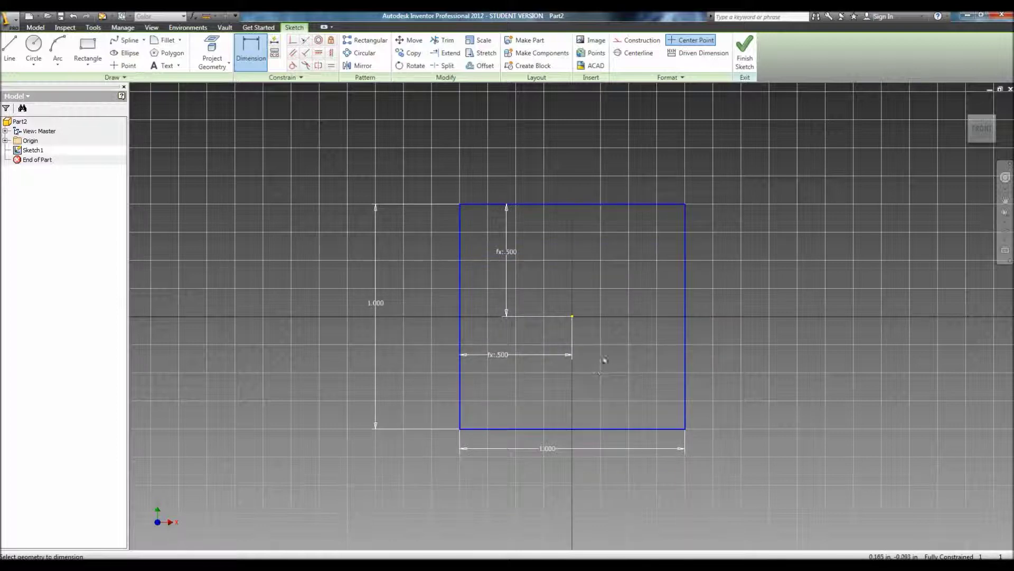
left_click(506, 252)
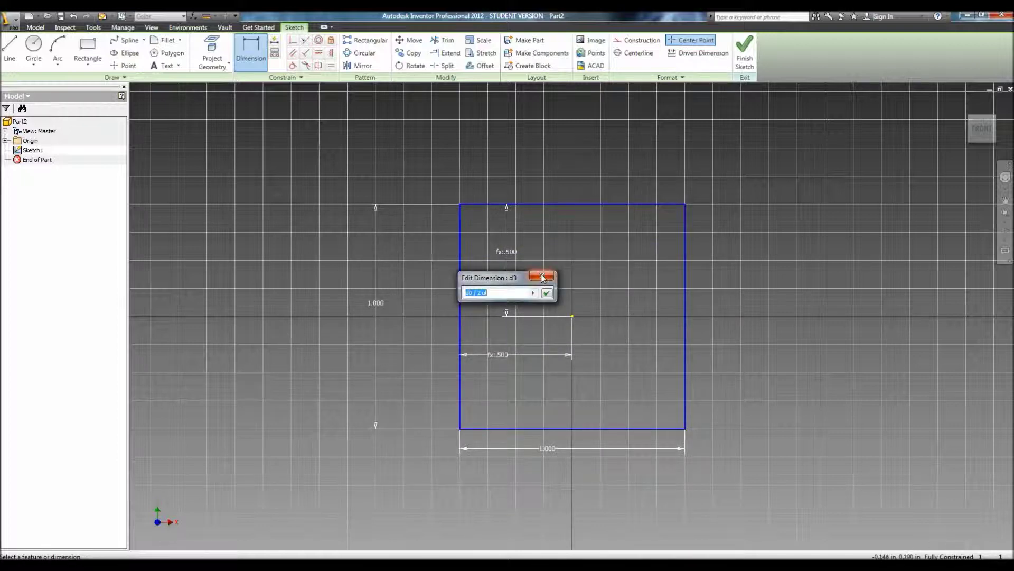
left_click(507, 252)
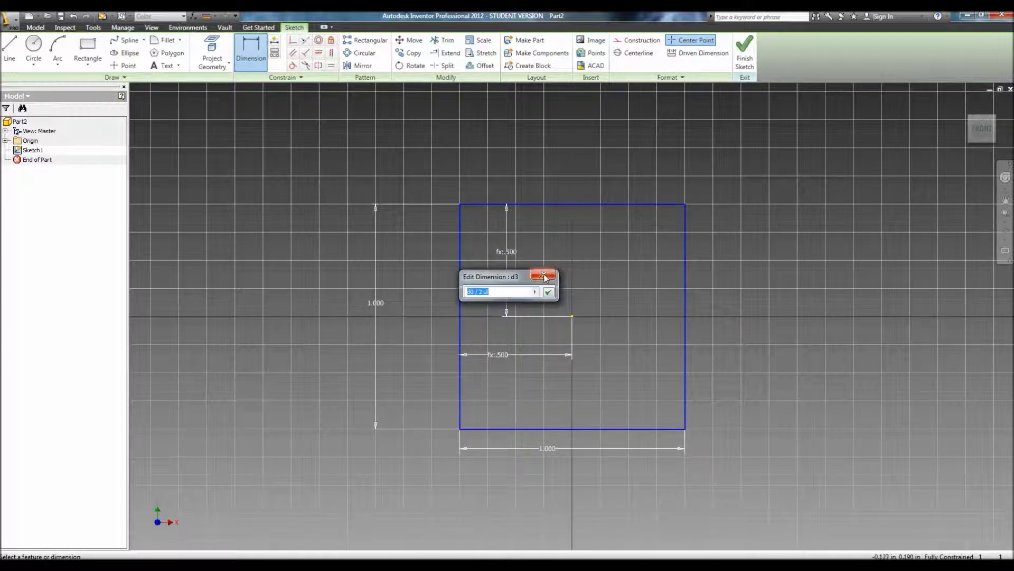
left_click(548, 292)
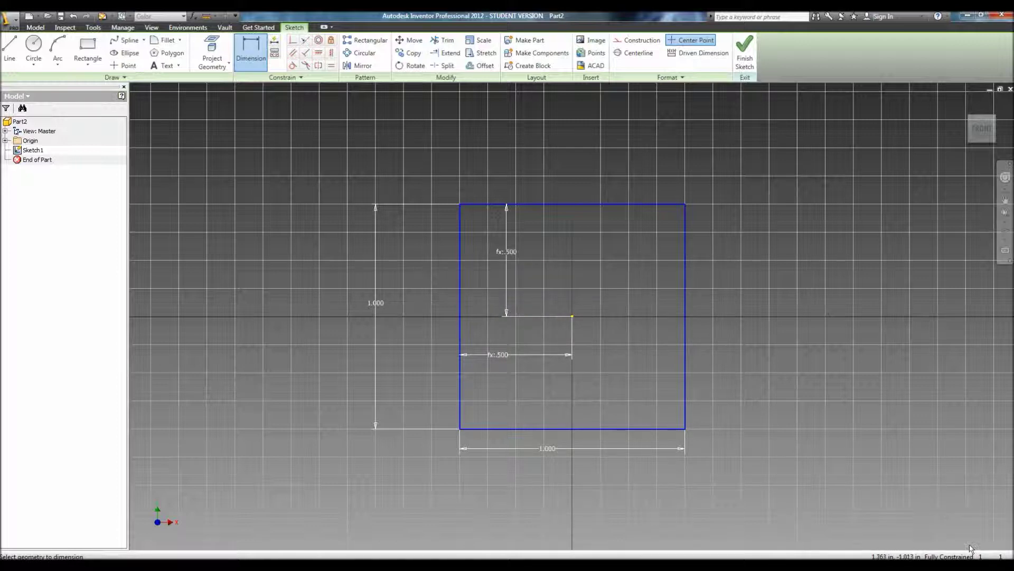
Step: Move the two fx:.500 dimensions outside the square, left of it and below it
key("Escape")
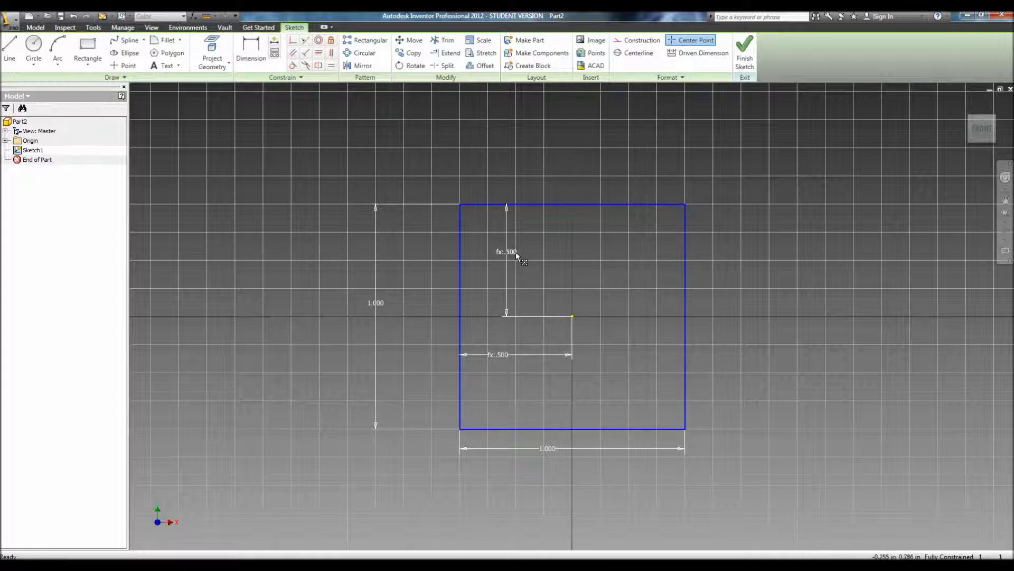
left_click_drag(516, 252, 422, 256)
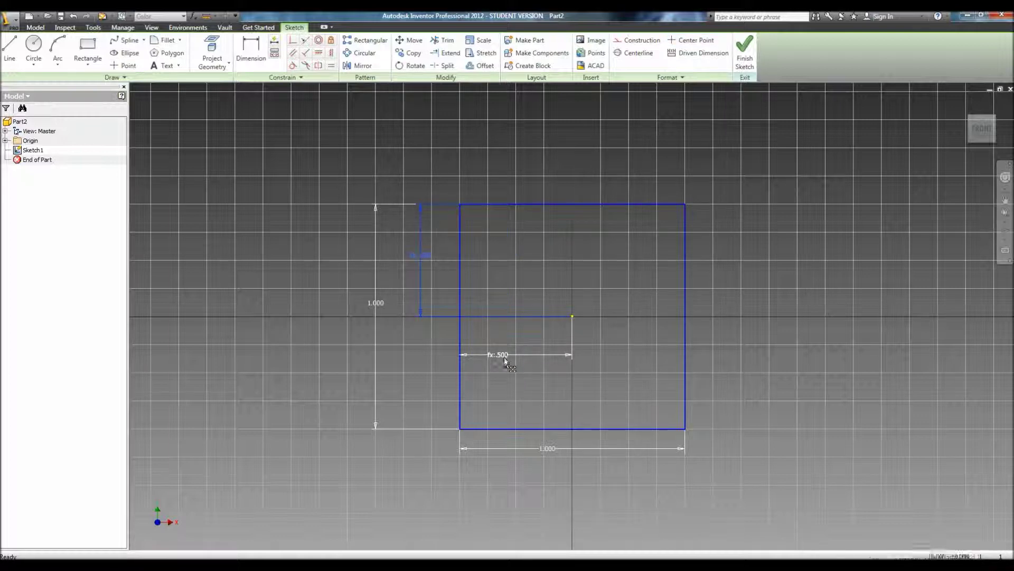
left_click_drag(505, 362, 511, 439)
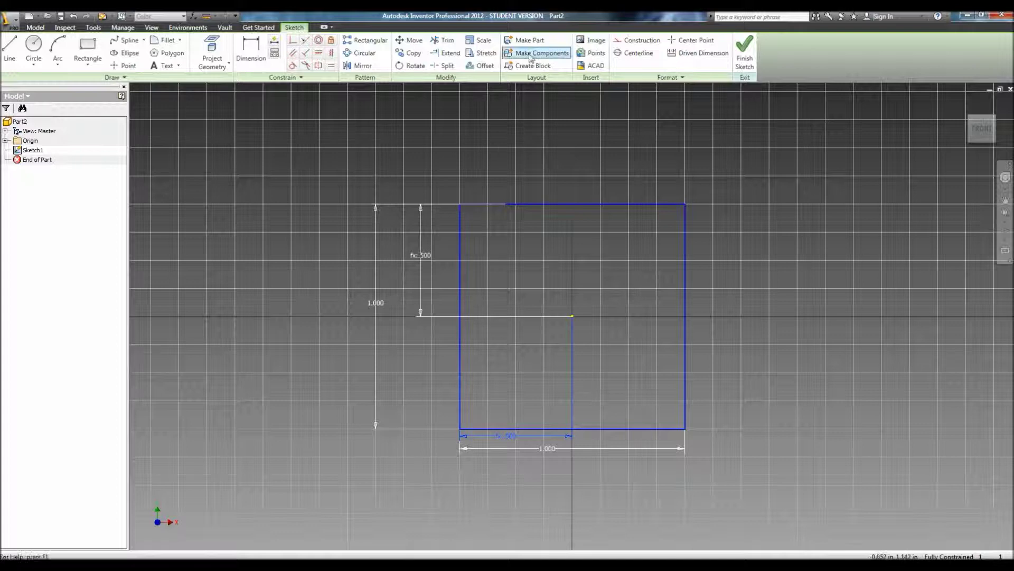
left_click(479, 67)
Step: Offset the square to create a smaller copy inside the 1.000 square
left_click(478, 70)
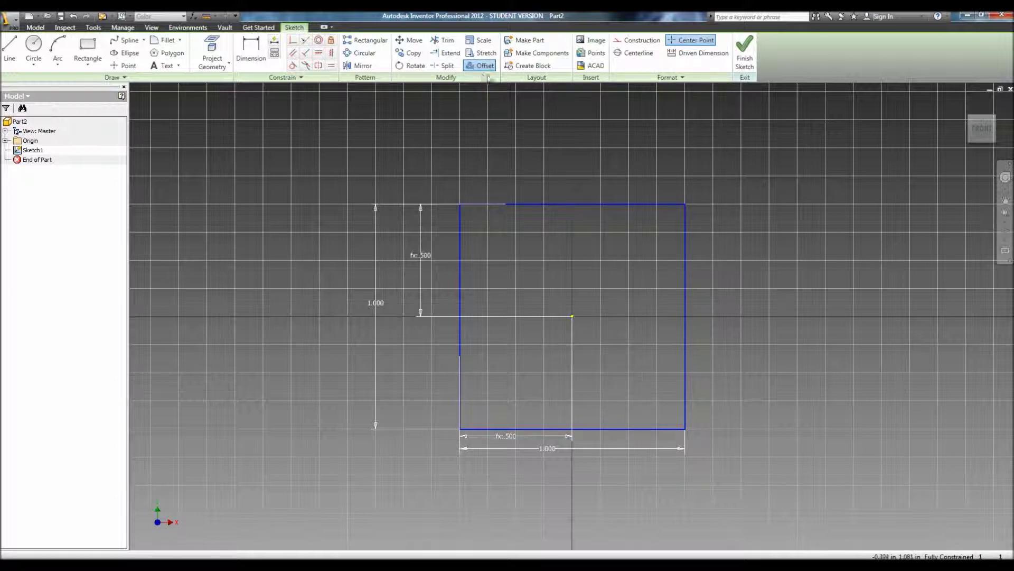
left_click(560, 204)
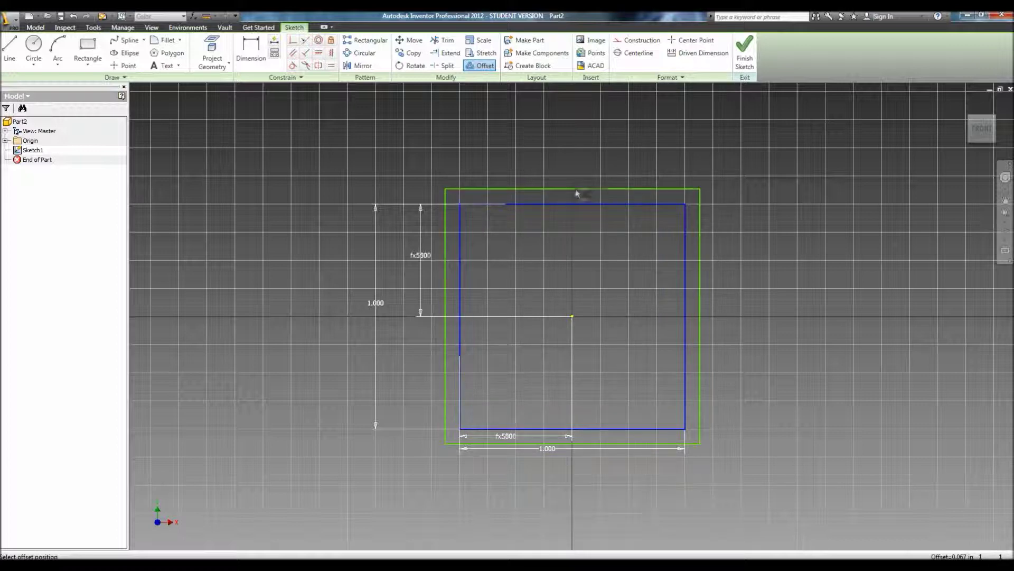
left_click(563, 217)
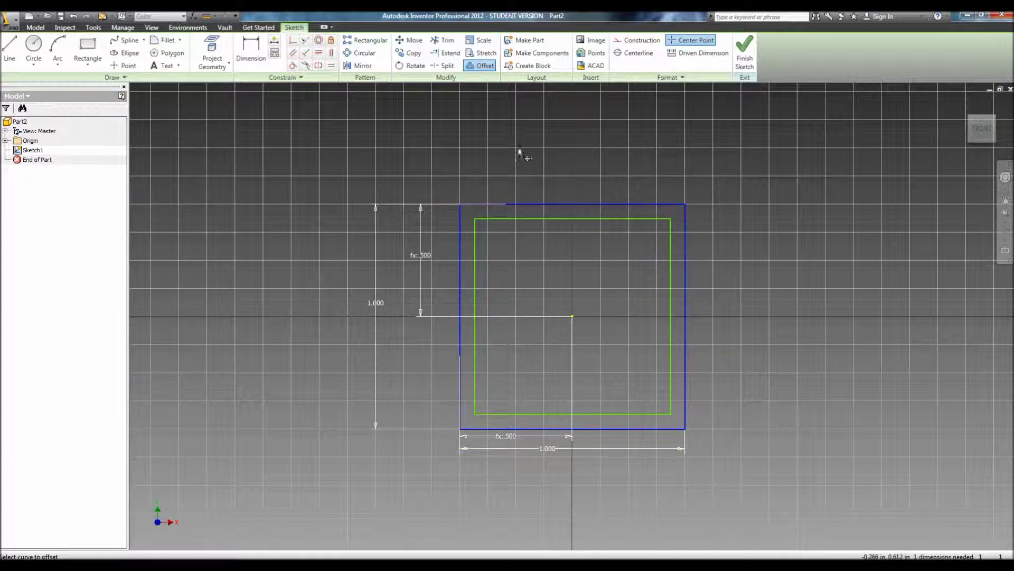
key("d")
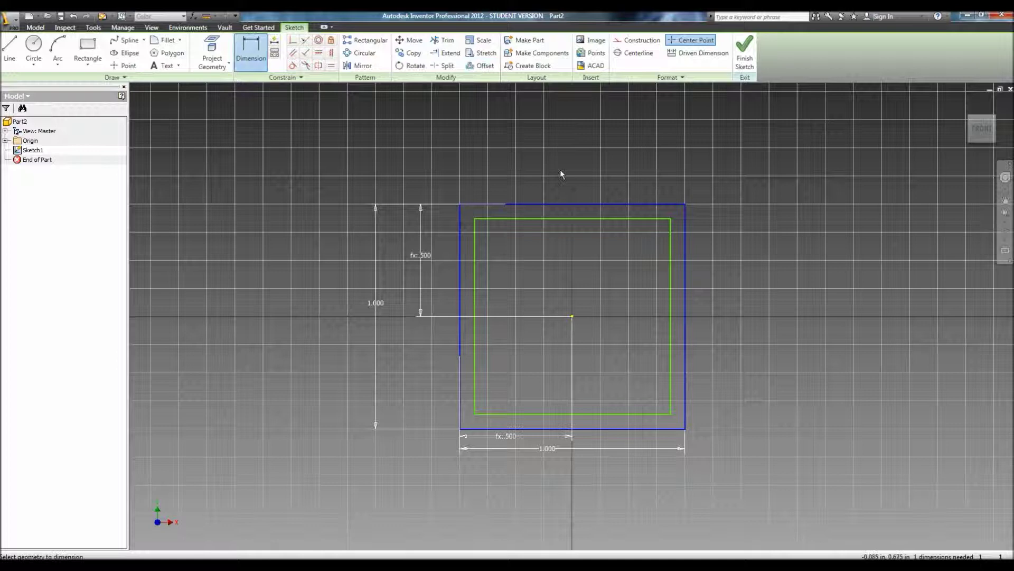
left_click(581, 205)
Step: Set the gap between the outer and inner top edges to 0.125 for the wall
left_click(582, 218)
left_click(770, 238)
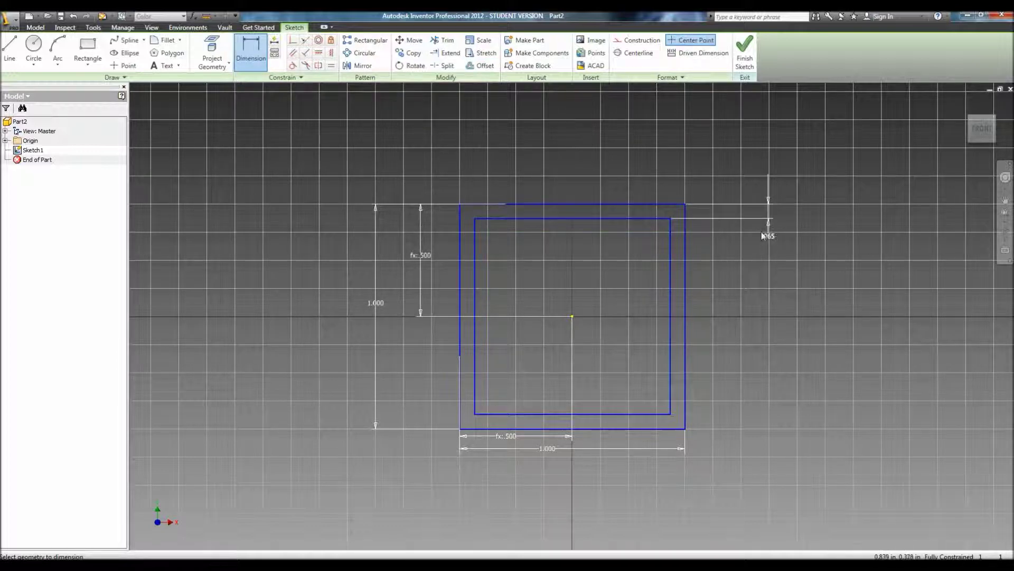
type("0.12")
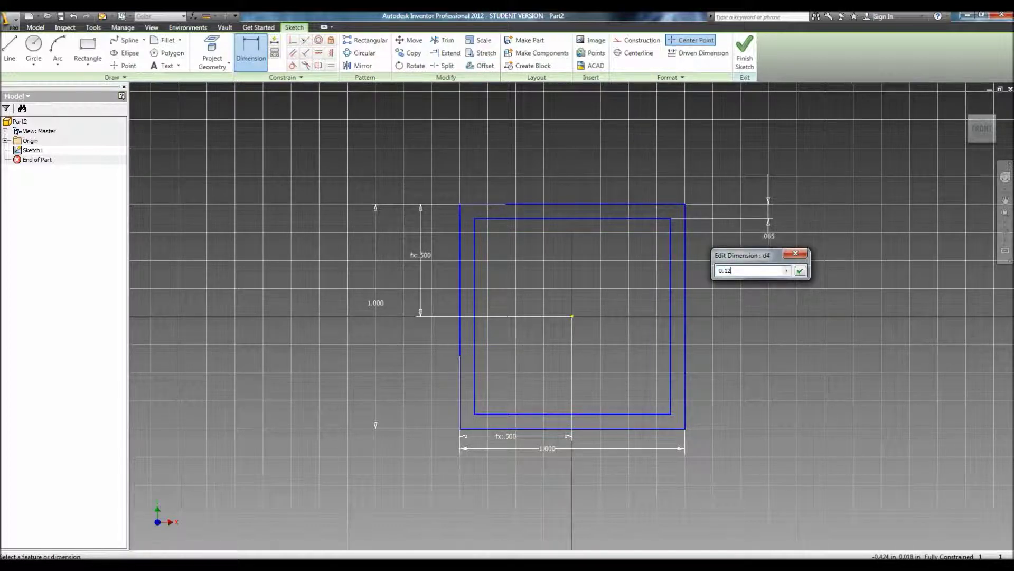
type("5")
key("Return")
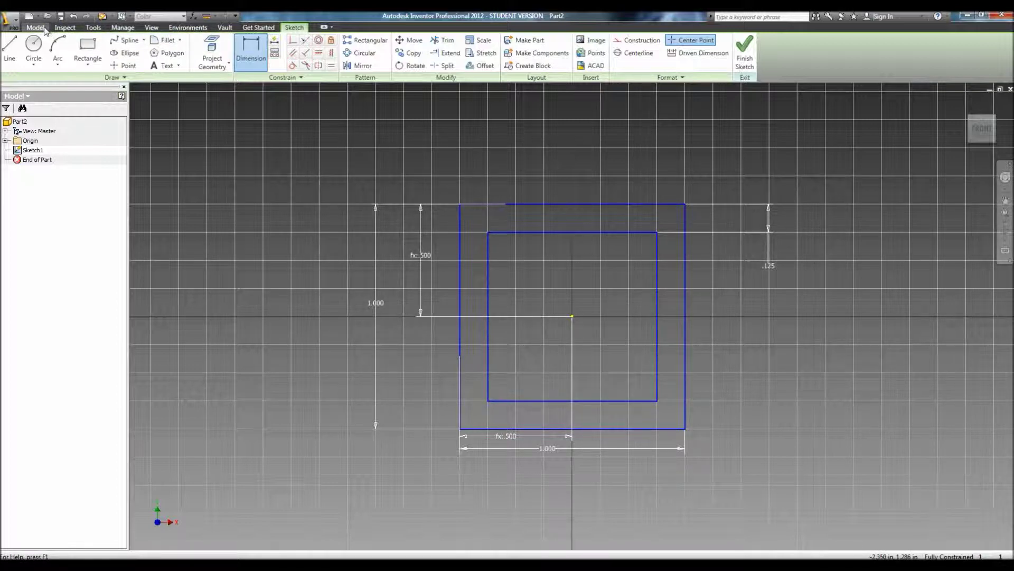
Step: Start an extrusion from the Model tab with the ring between the squares as profile
left_click(42, 28)
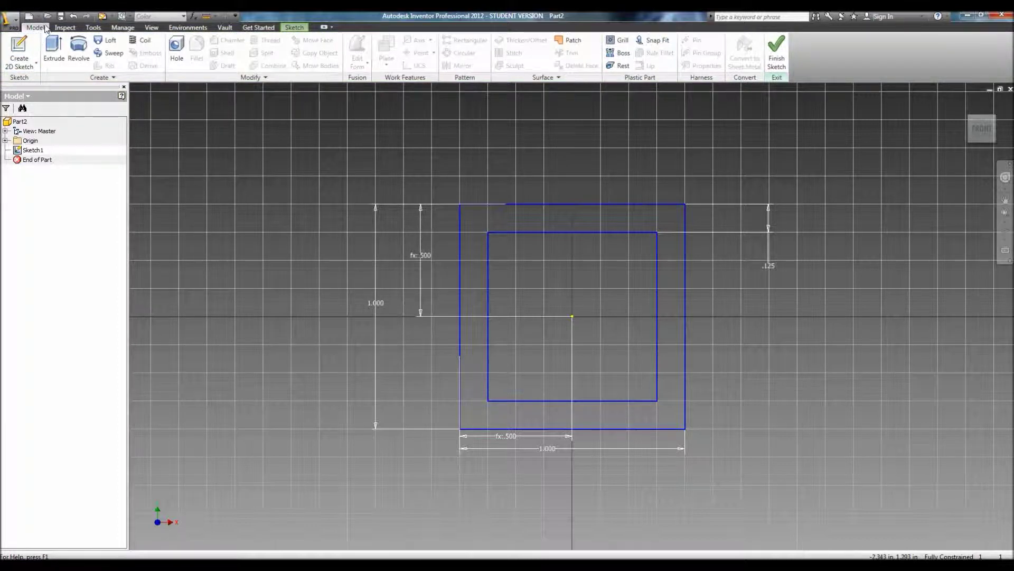
left_click(54, 51)
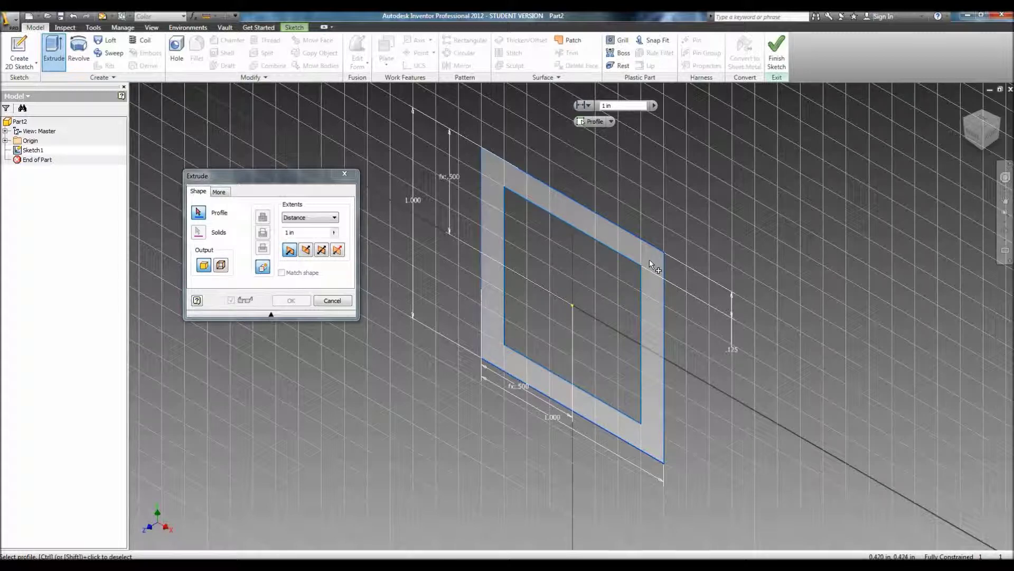
left_click(650, 261)
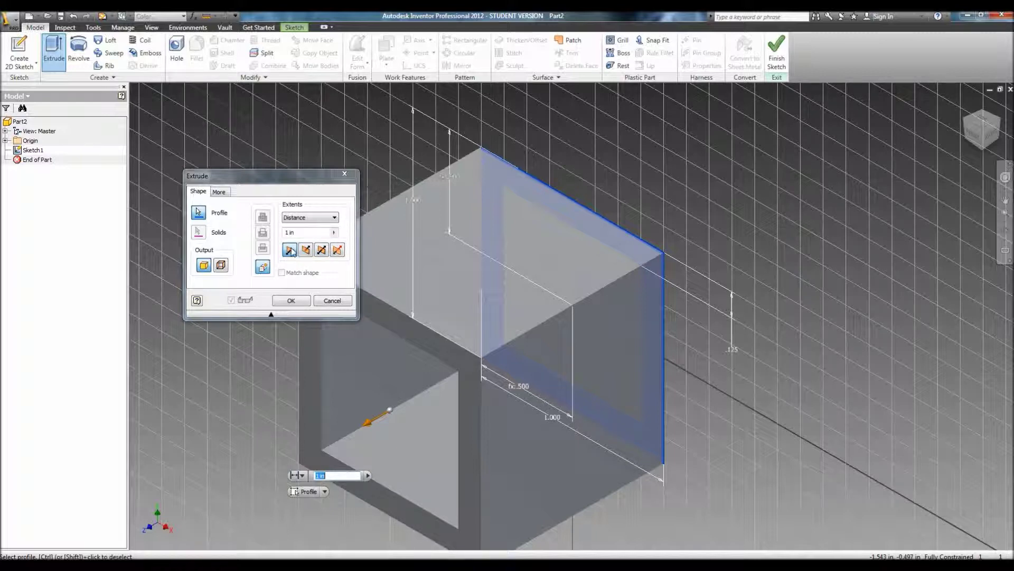
Step: Make the 1 in extrusion symmetric to both sides and orbit to inspect the tube preview
left_click(305, 250)
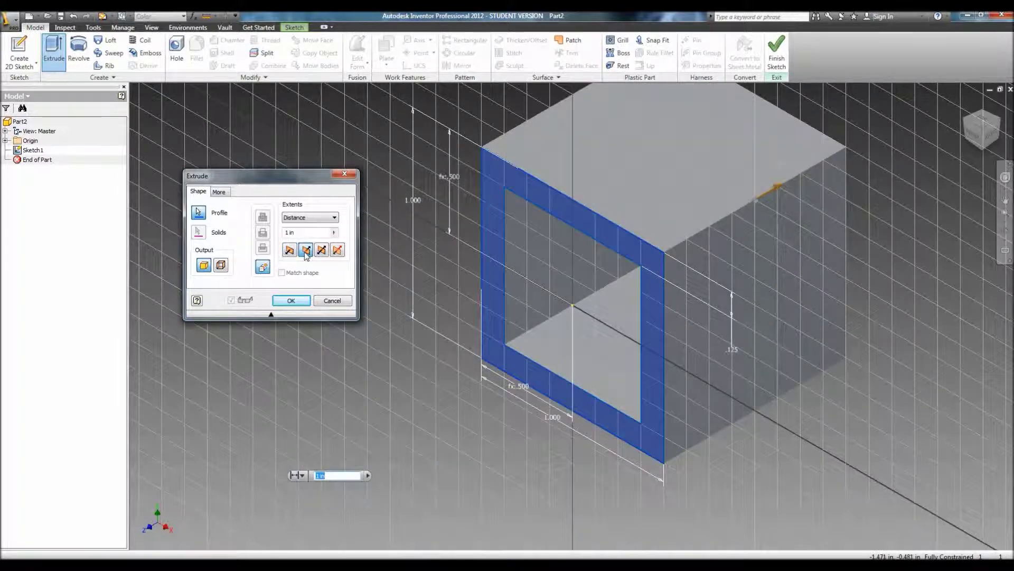
left_click(322, 250)
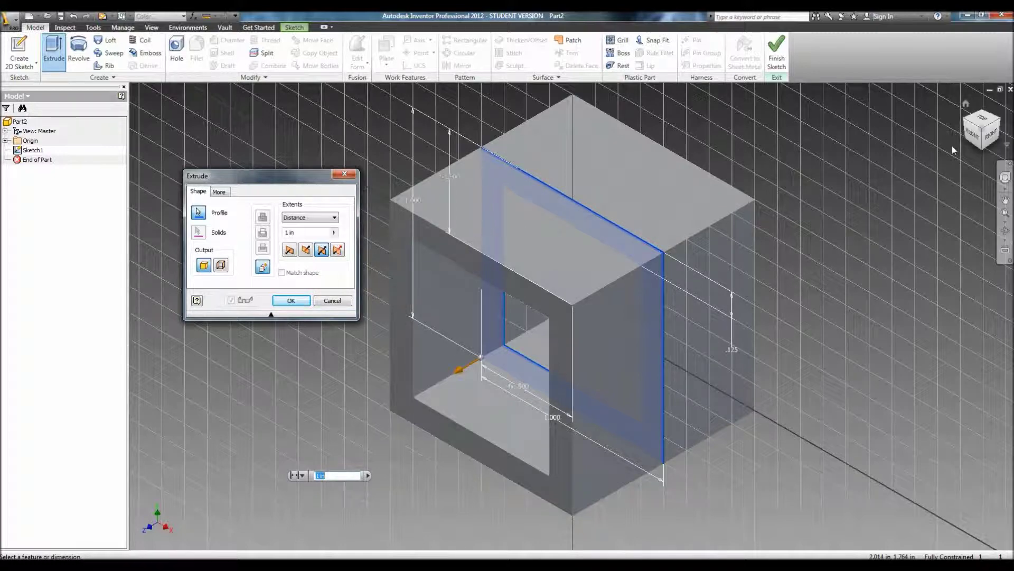
left_click_drag(980, 133, 662, 276)
key("F5")
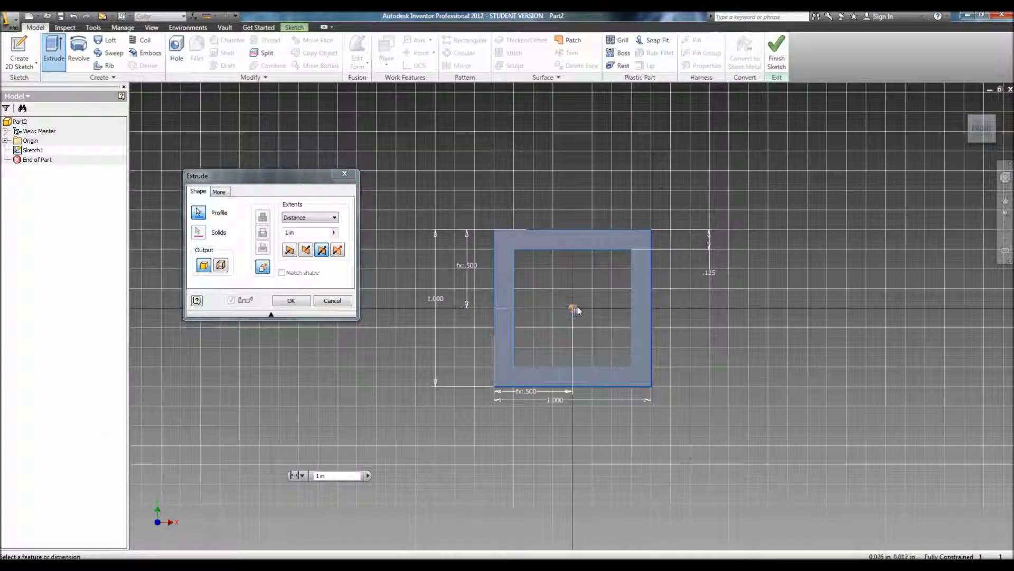